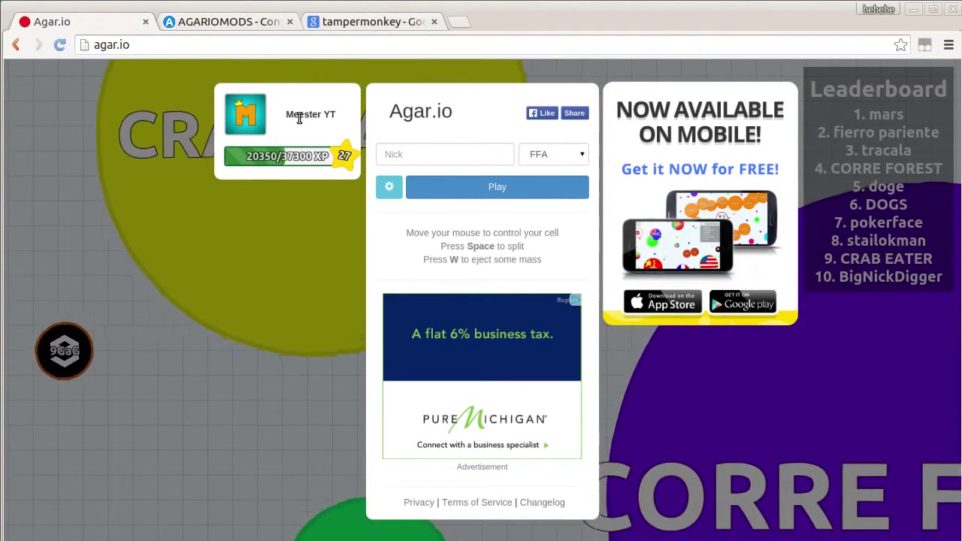
Open Tampermonkey's Chrome Web Store listing and check its menu from the toolbar icon
{"action": "left_click", "coordinate": [349, 21]}
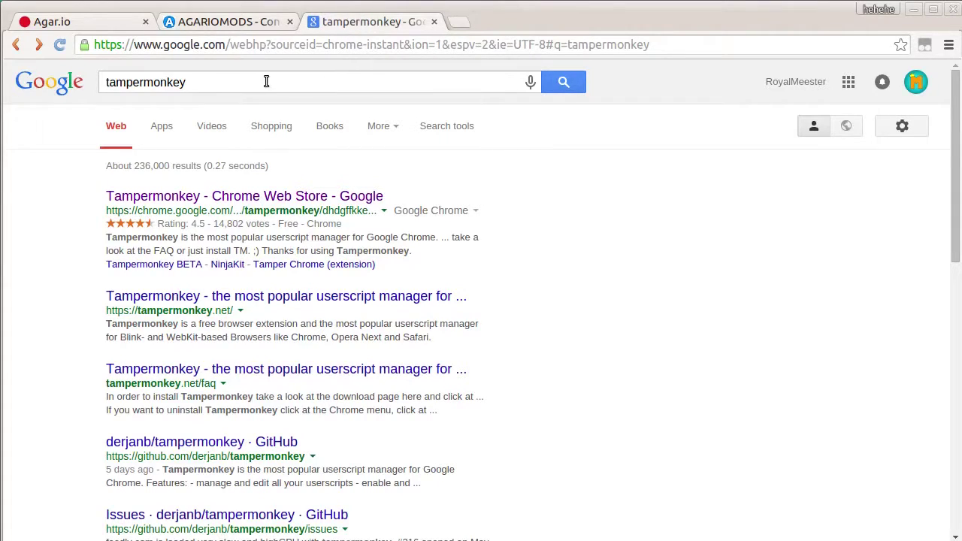
{"action": "left_click", "coordinate": [270, 199]}
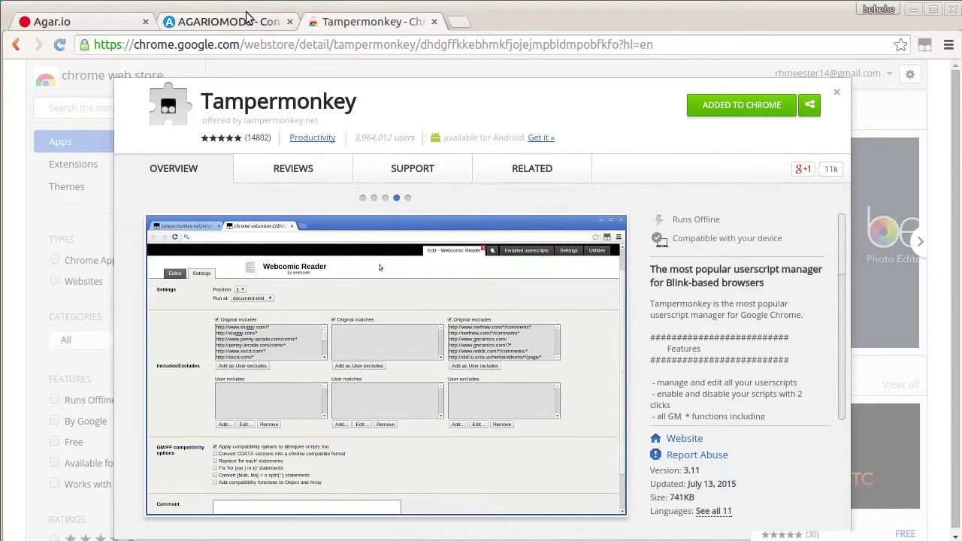
{"action": "left_click", "coordinate": [924, 47]}
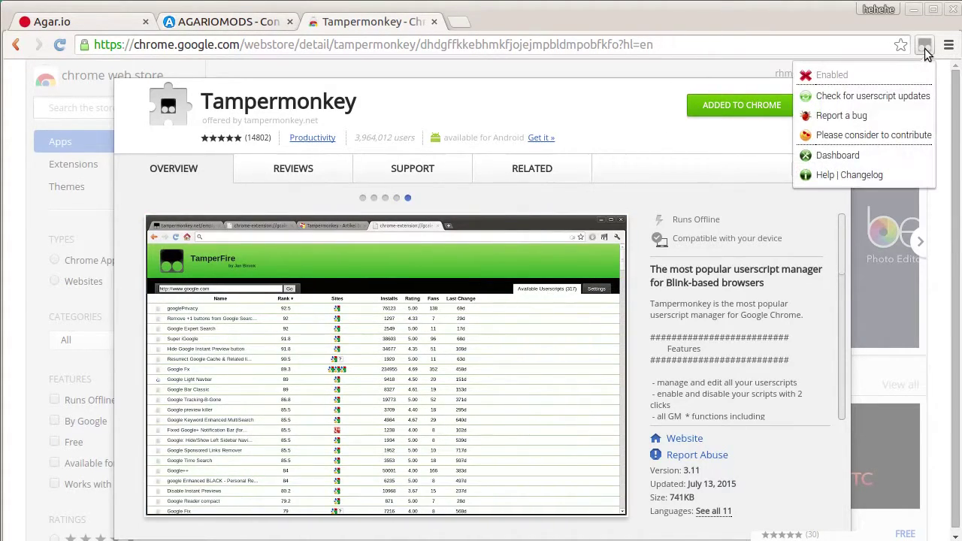
{"action": "left_click", "coordinate": [925, 46]}
{"action": "left_click", "coordinate": [925, 47]}
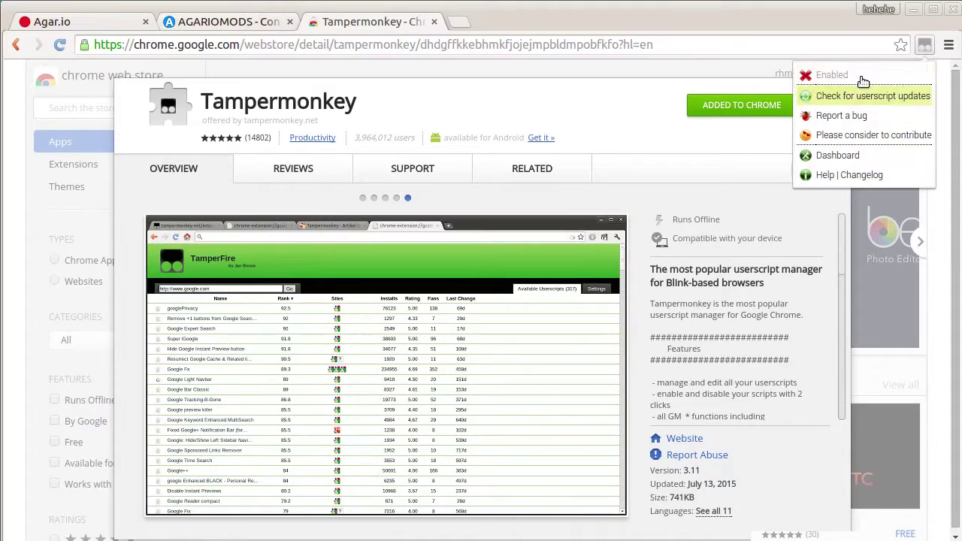
{"action": "left_click", "coordinate": [924, 47]}
{"action": "left_click", "coordinate": [924, 47]}
{"action": "left_click", "coordinate": [925, 48]}
{"action": "left_click", "coordinate": [924, 47]}
Return to the AgarioMods Evergreen scripts page and reload connect.agariomods.com
{"action": "left_click", "coordinate": [926, 47]}
{"action": "left_click", "coordinate": [211, 25]}
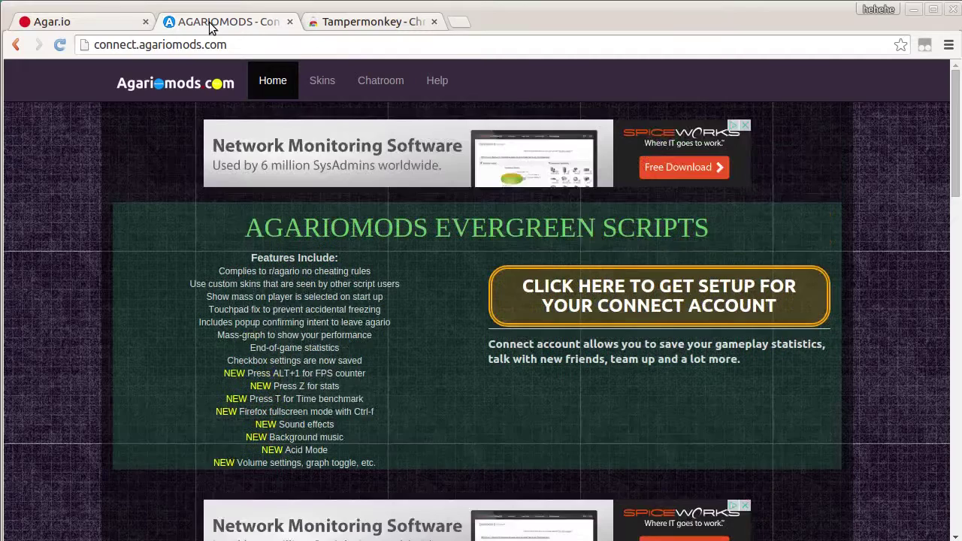
{"action": "scroll", "coordinate": [428, 270], "scroll_direction": "down", "scroll_amount": 1}
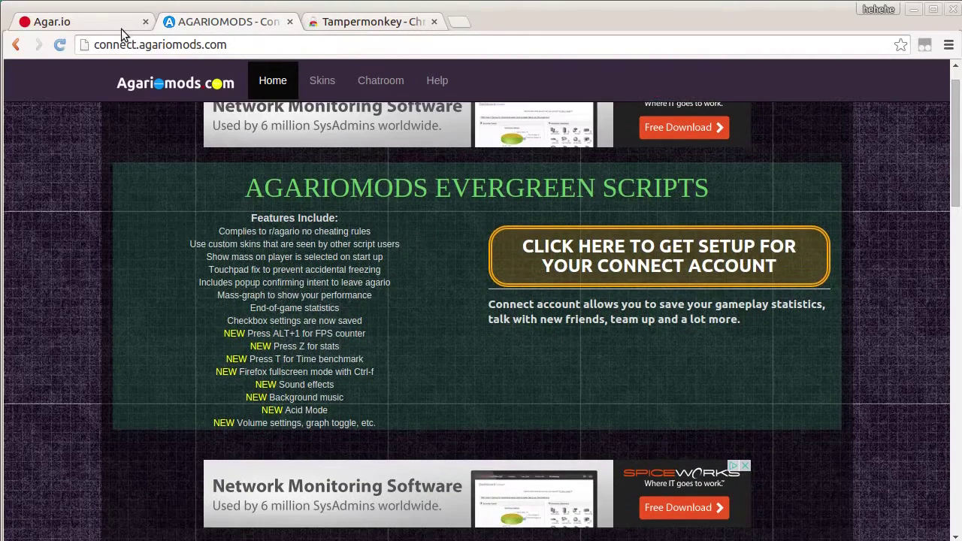
{"action": "scroll", "coordinate": [276, 215], "scroll_direction": "down", "scroll_amount": 1}
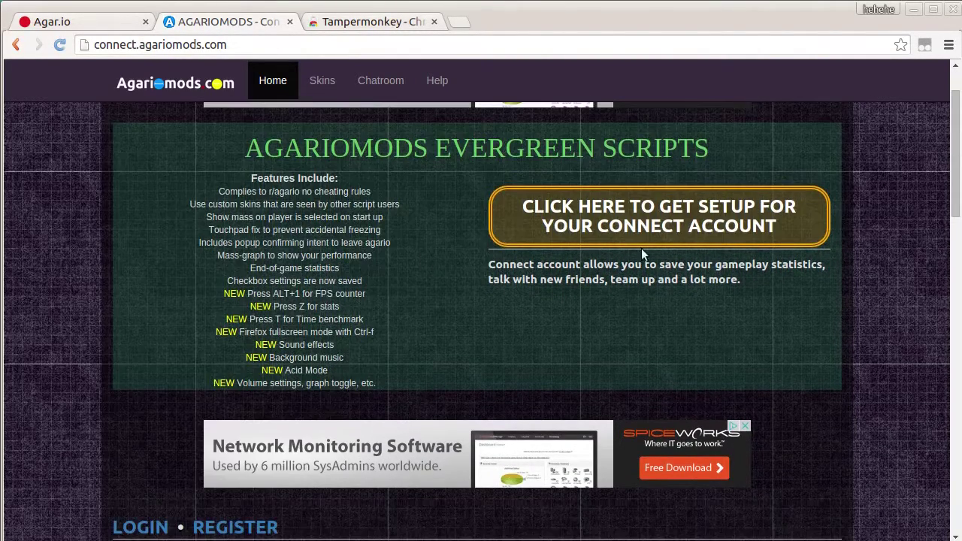
{"action": "scroll", "coordinate": [305, 241], "scroll_direction": "up", "scroll_amount": 2}
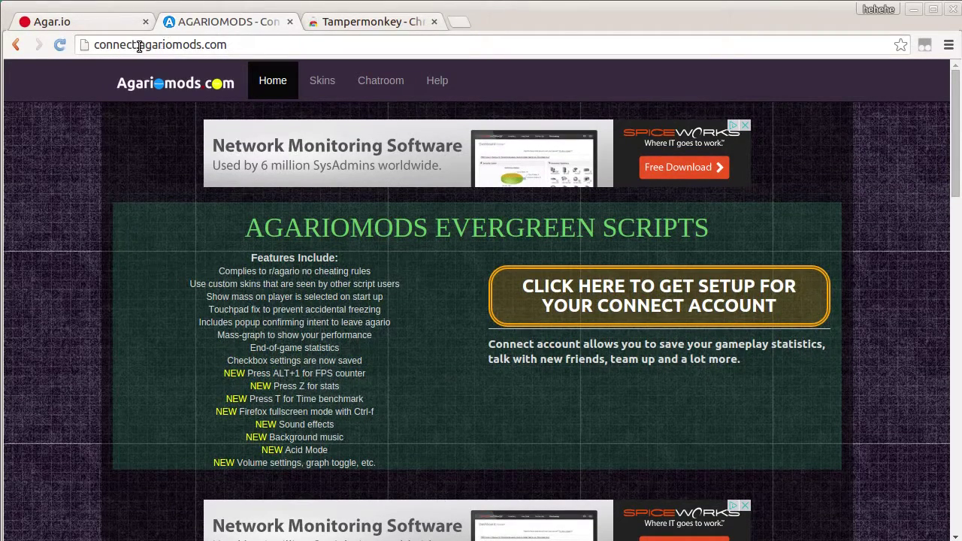
{"action": "key", "text": "Return"}
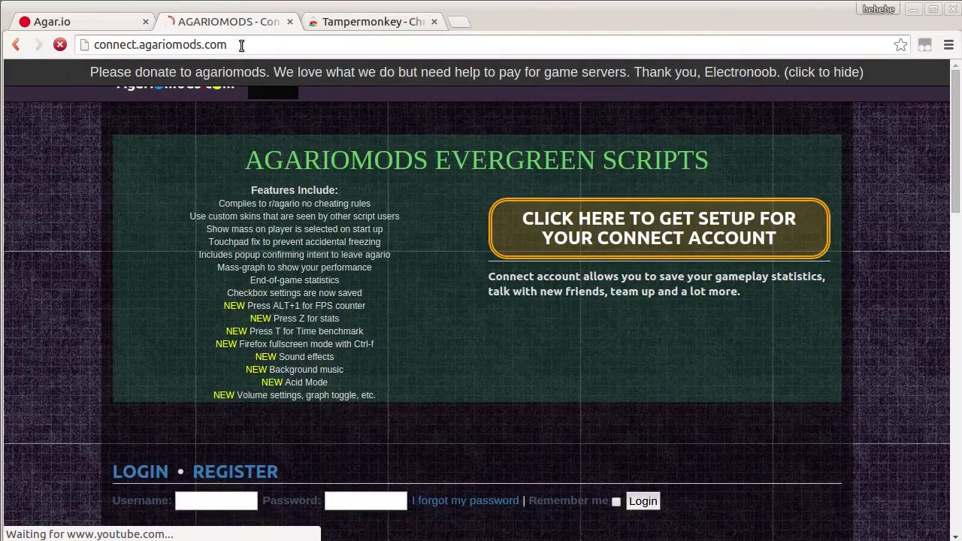
{"action": "scroll", "coordinate": [414, 337], "scroll_direction": "down", "scroll_amount": 4}
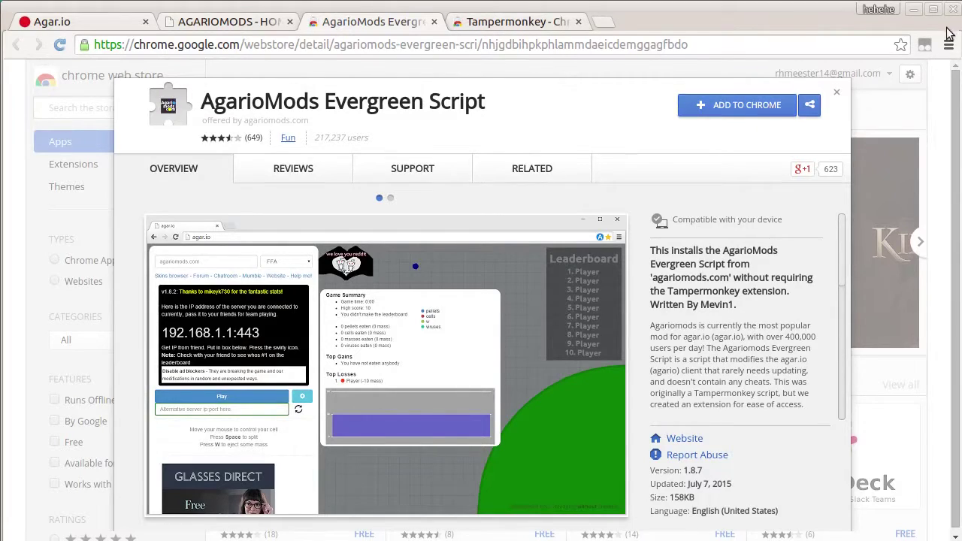
{"action": "left_click", "coordinate": [926, 46]}
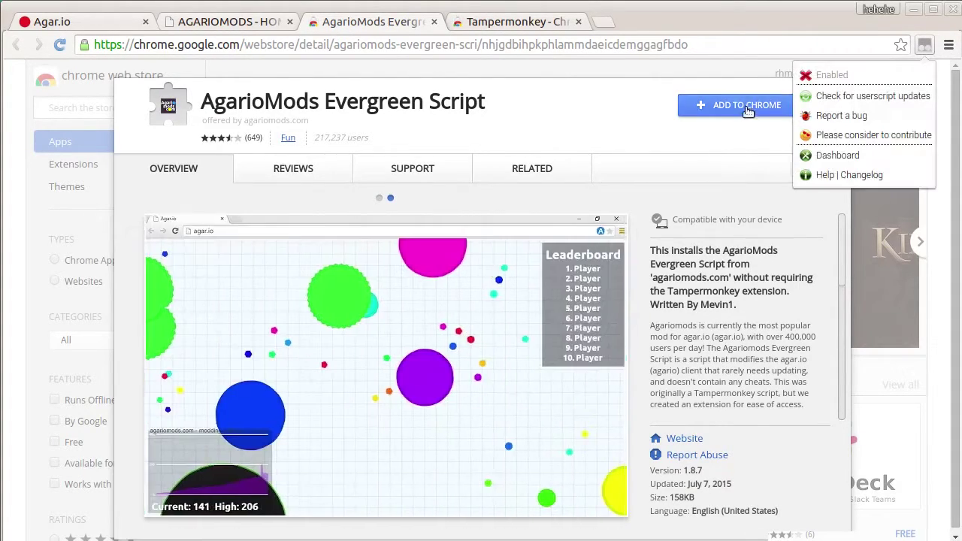
{"action": "left_click", "coordinate": [727, 160]}
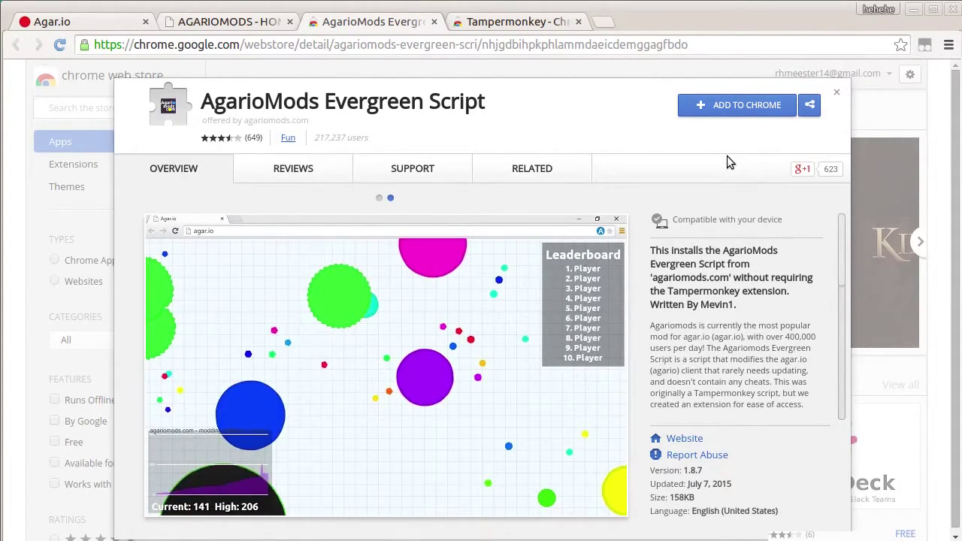
{"action": "left_click", "coordinate": [761, 113]}
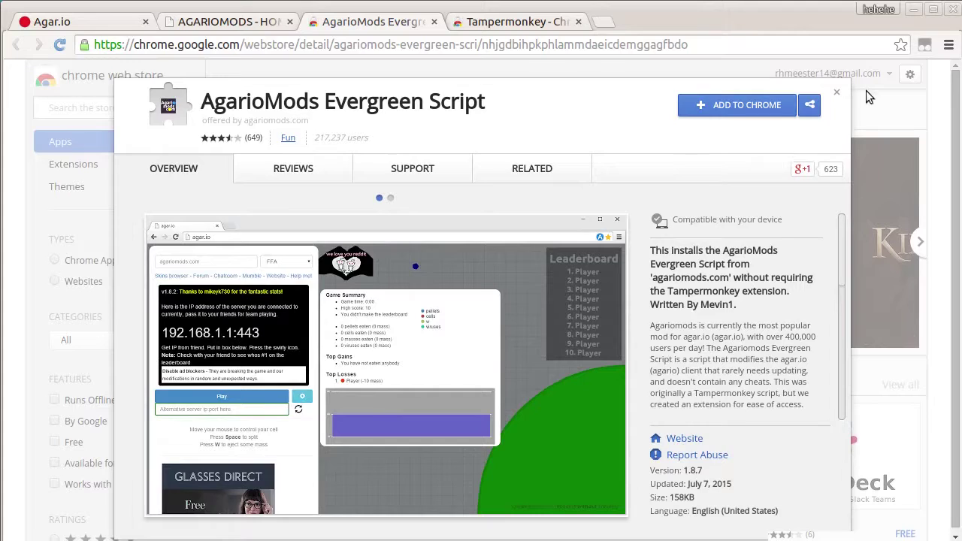
{"action": "left_click", "coordinate": [926, 46]}
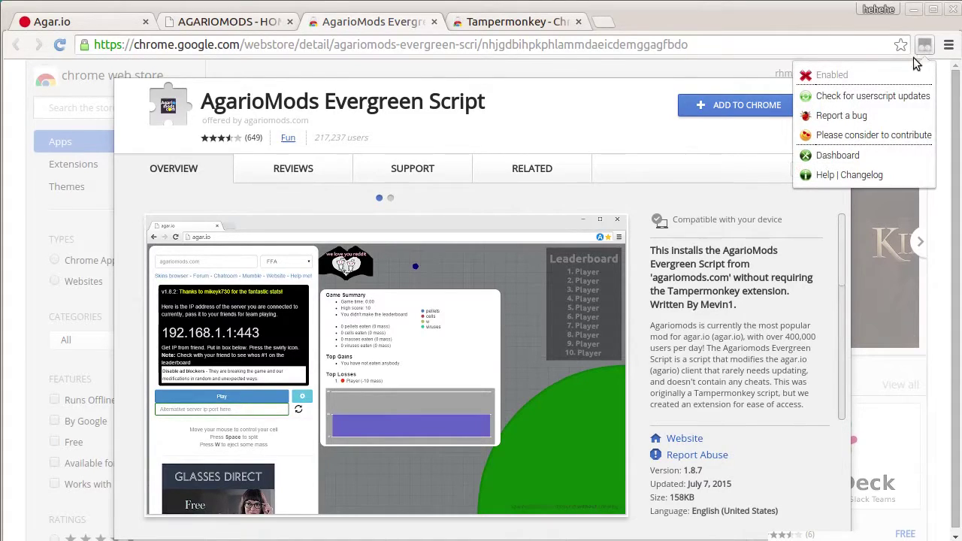
{"action": "triple_click", "coordinate": [507, 141]}
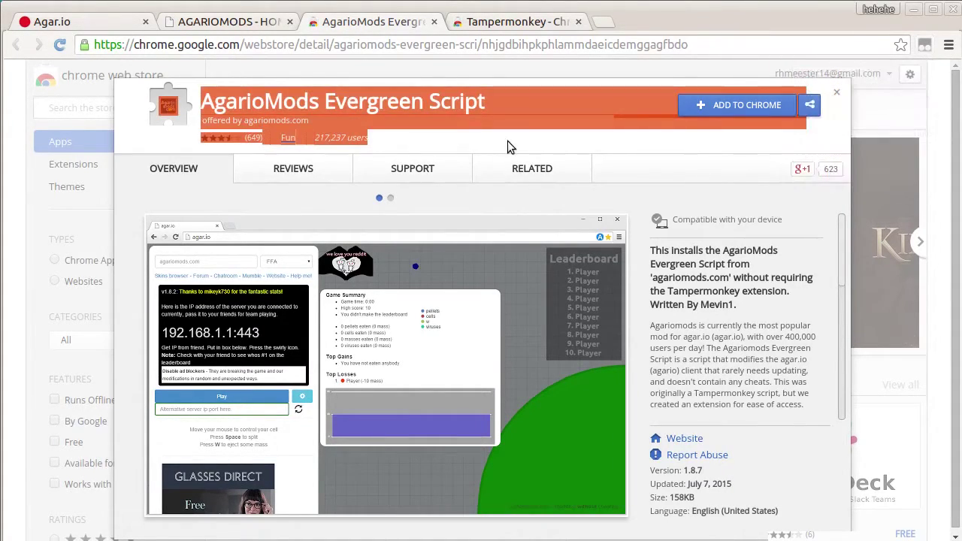
{"action": "left_click", "coordinate": [576, 144]}
Verify Tampermonkey is enabled in Chrome's extensions list, then return to Agar.io and reopen Tampermonkey's menu
{"action": "left_click", "coordinate": [63, 24]}
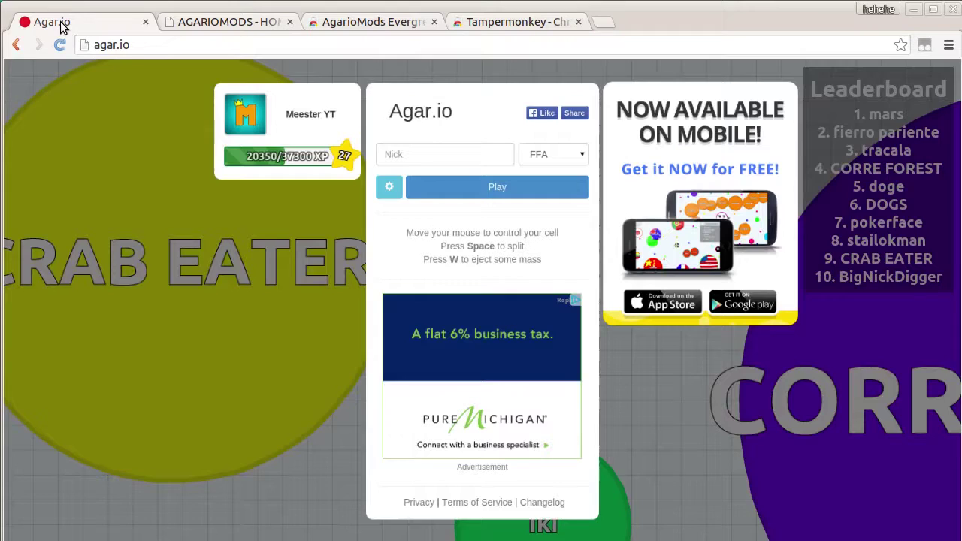
{"action": "left_click", "coordinate": [925, 46]}
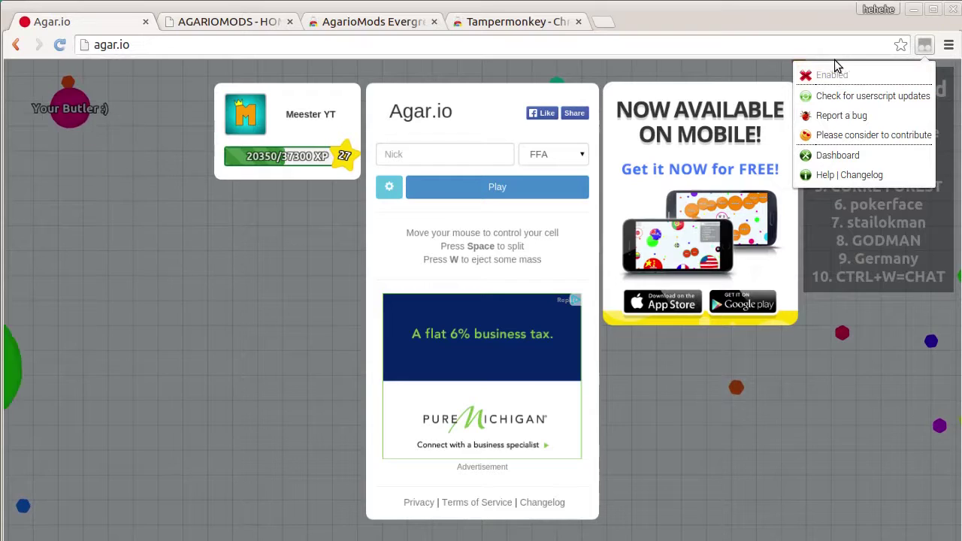
{"action": "left_click", "coordinate": [948, 45]}
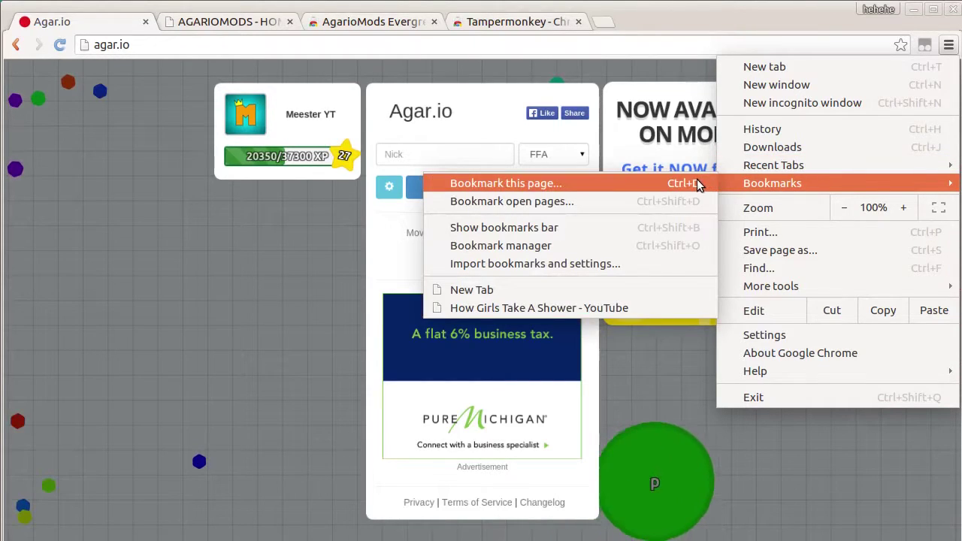
{"action": "mouse_move", "coordinate": [758, 284]}
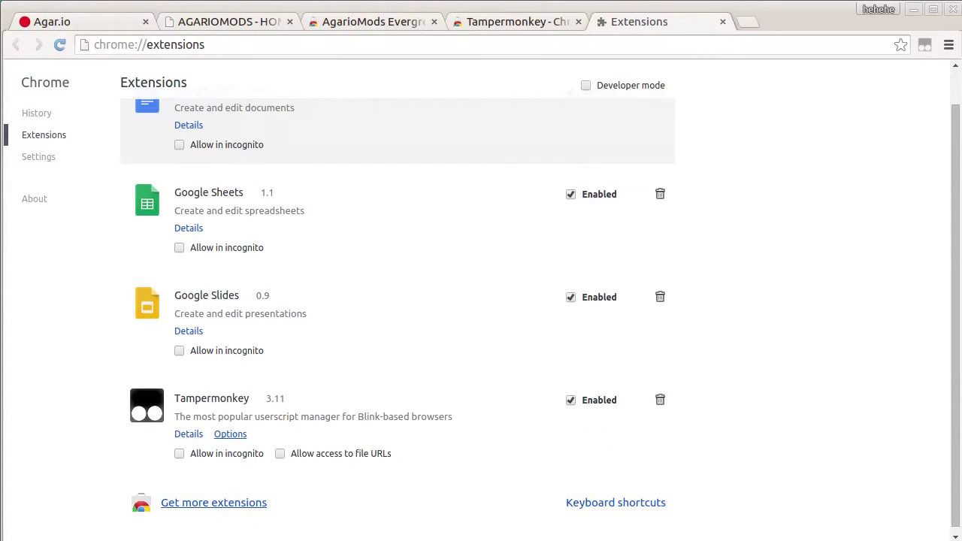
{"action": "left_click", "coordinate": [722, 23]}
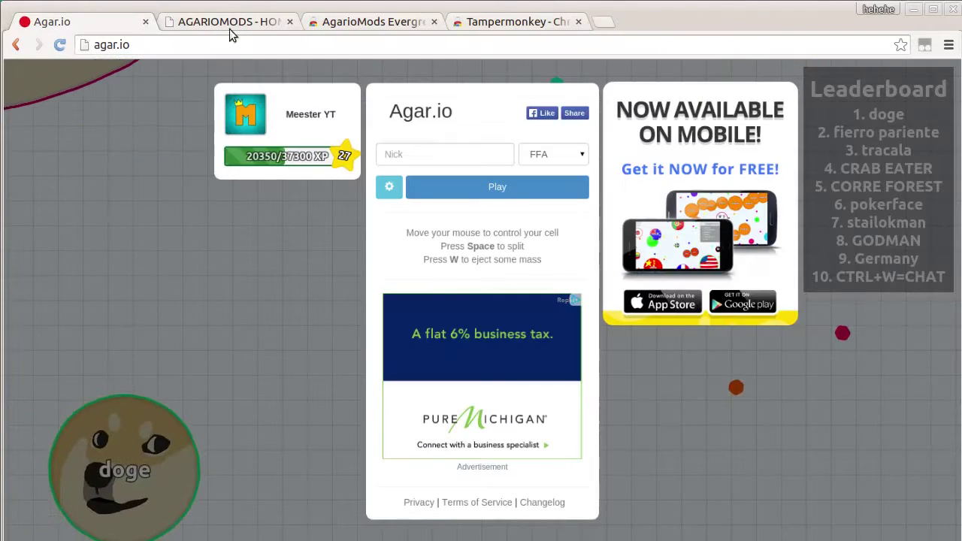
{"action": "left_click", "coordinate": [926, 50]}
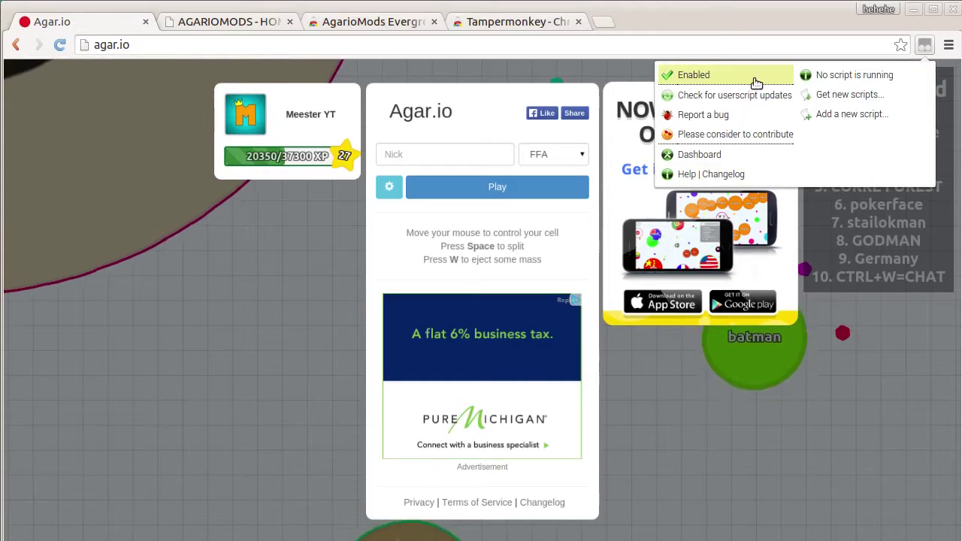
Reload Agar.io and start a round with the nickname AweSOme
{"action": "left_click", "coordinate": [61, 43]}
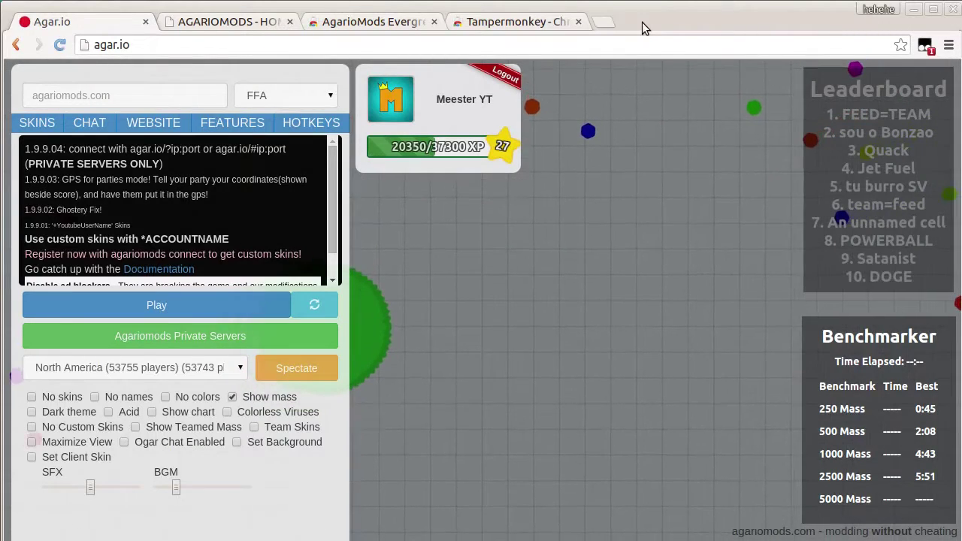
{"action": "key", "text": "F5"}
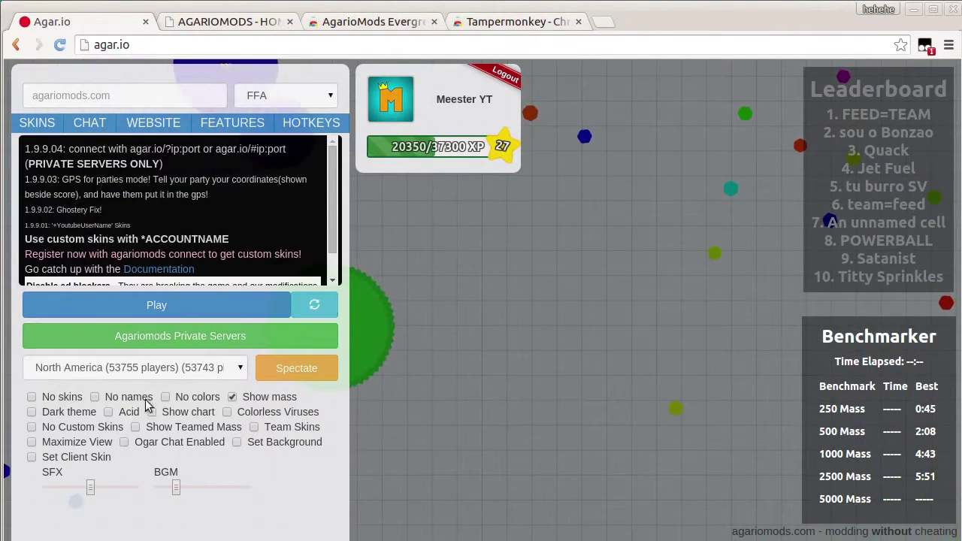
{"action": "left_click", "coordinate": [94, 101]}
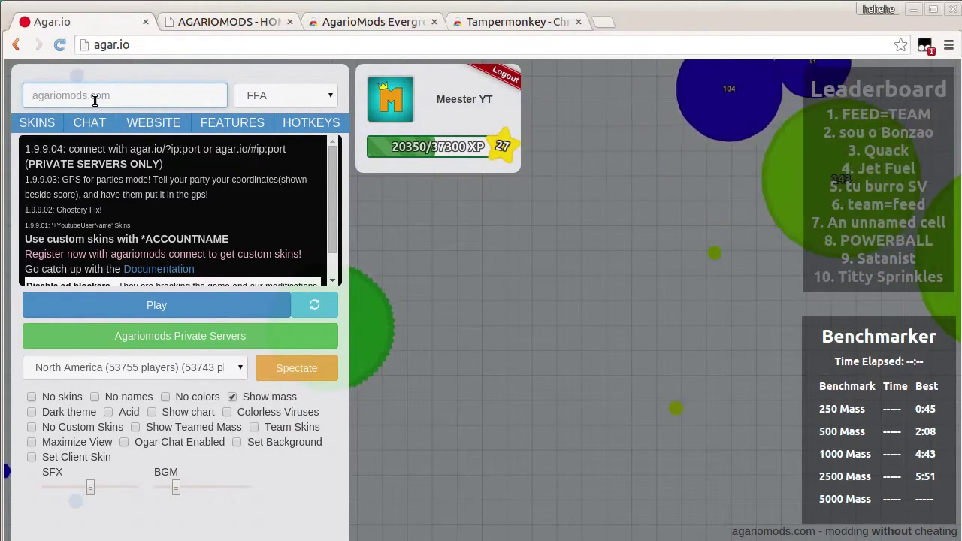
{"action": "type", "text": "AweSOme"}
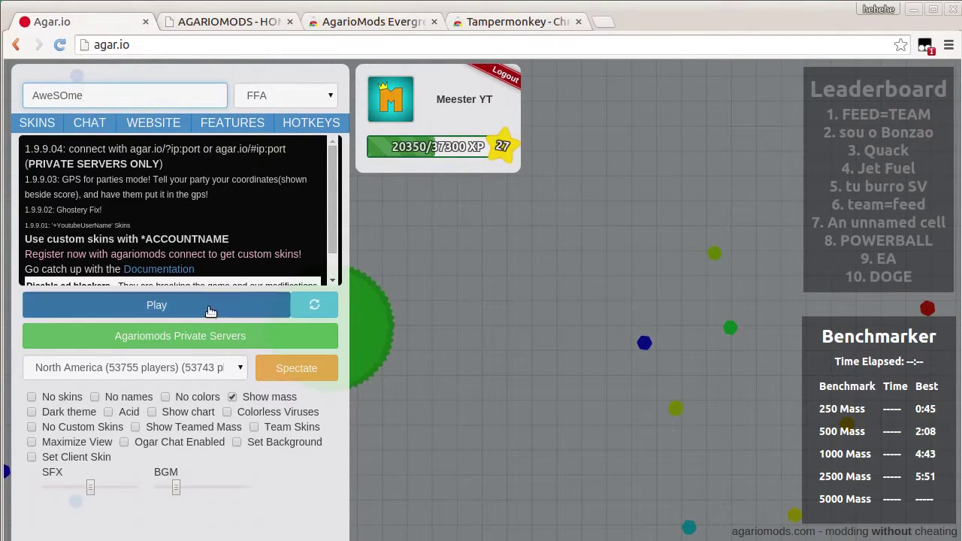
{"action": "left_click", "coordinate": [209, 306]}
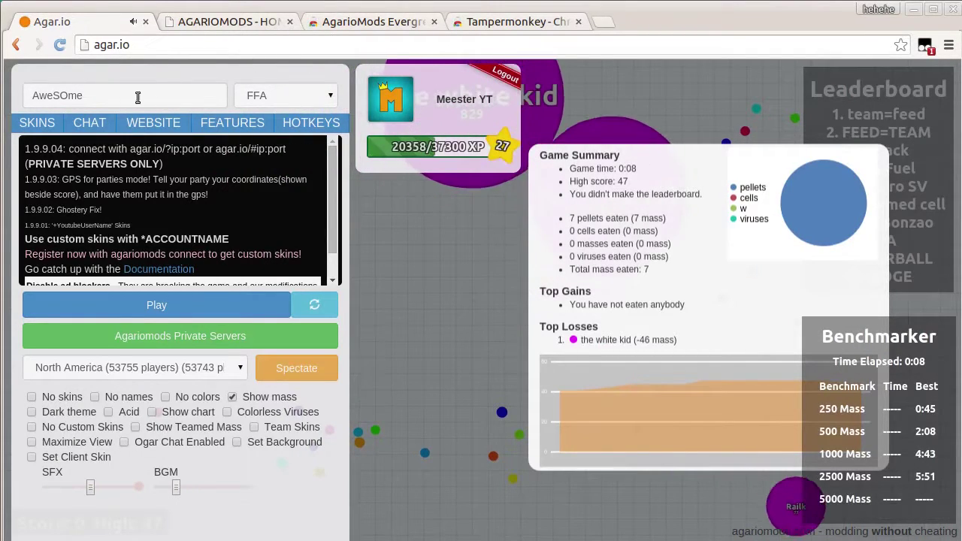
Replace the nickname with the starred account name, play with the crowned skin, then close the game tab
{"action": "left_click_drag", "start_coordinate": [107, 91], "coordinate": [6, 79]}
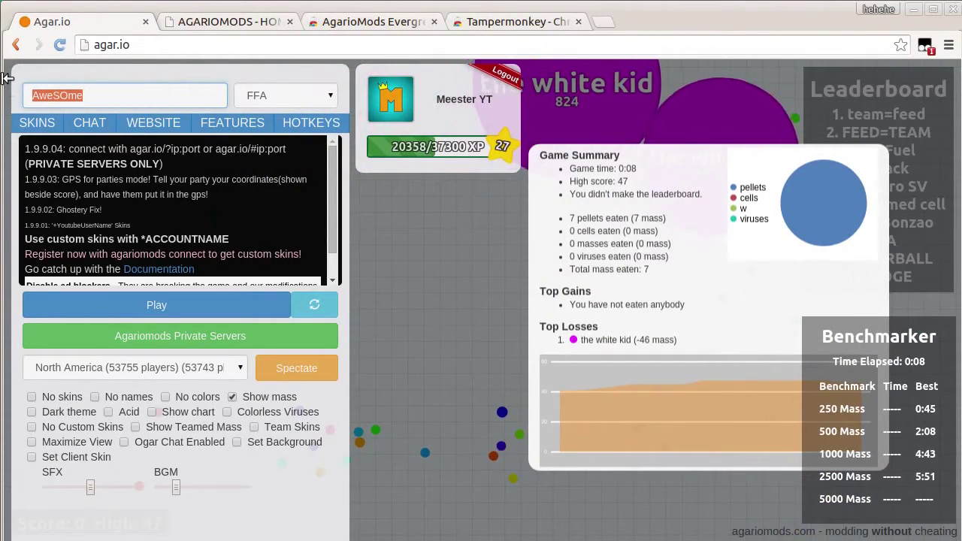
{"action": "key", "text": "BackSpace"}
{"action": "type", "text": "*RoyalMee"}
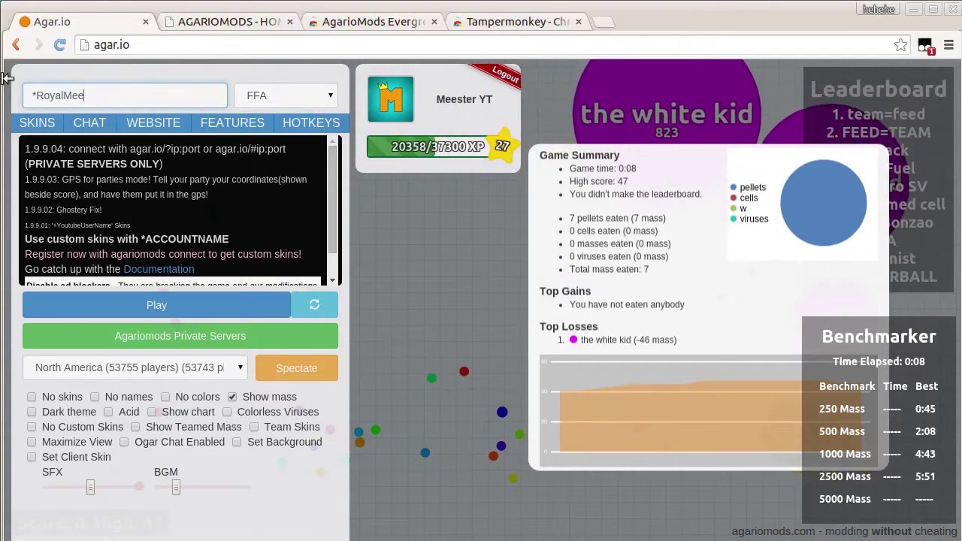
{"action": "type", "text": "sterYT"}
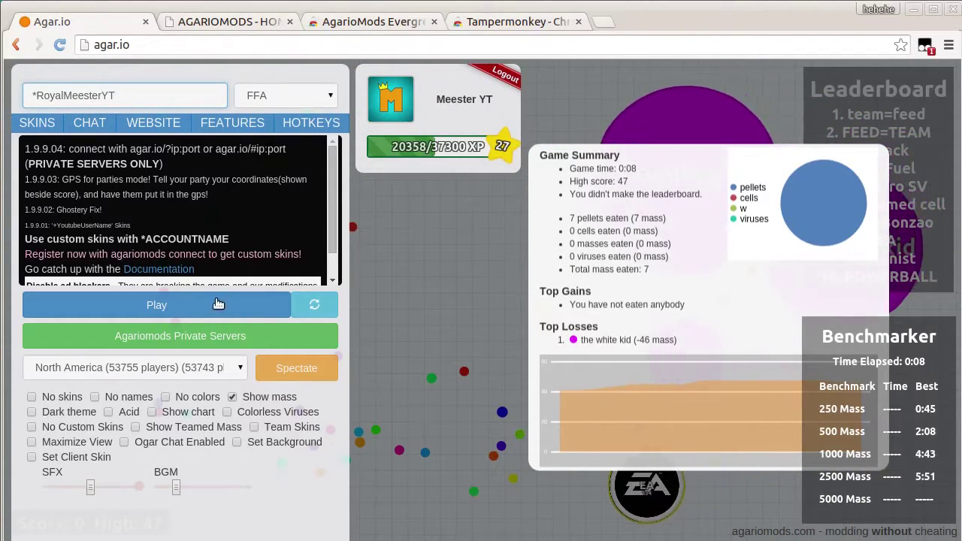
{"action": "left_click", "coordinate": [218, 303]}
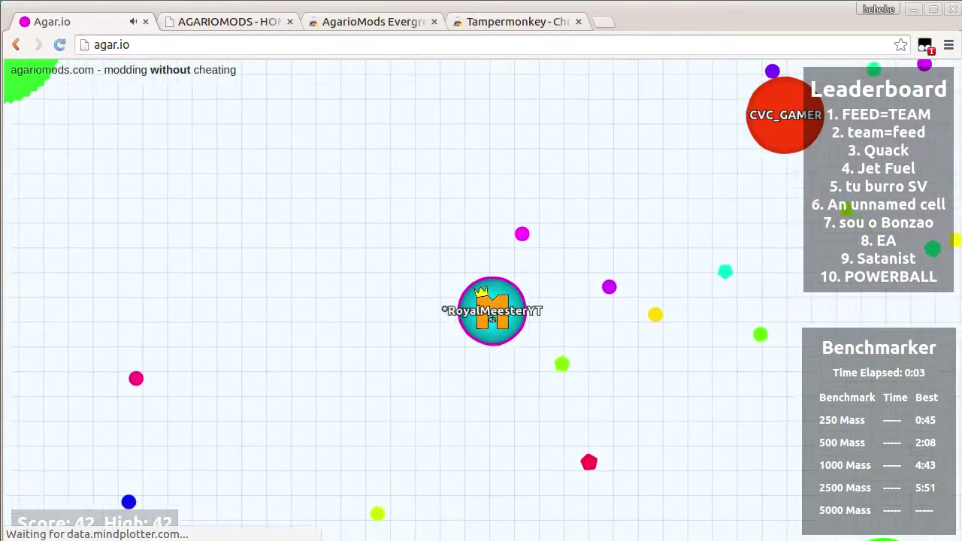
{"action": "left_click", "coordinate": [145, 22]}
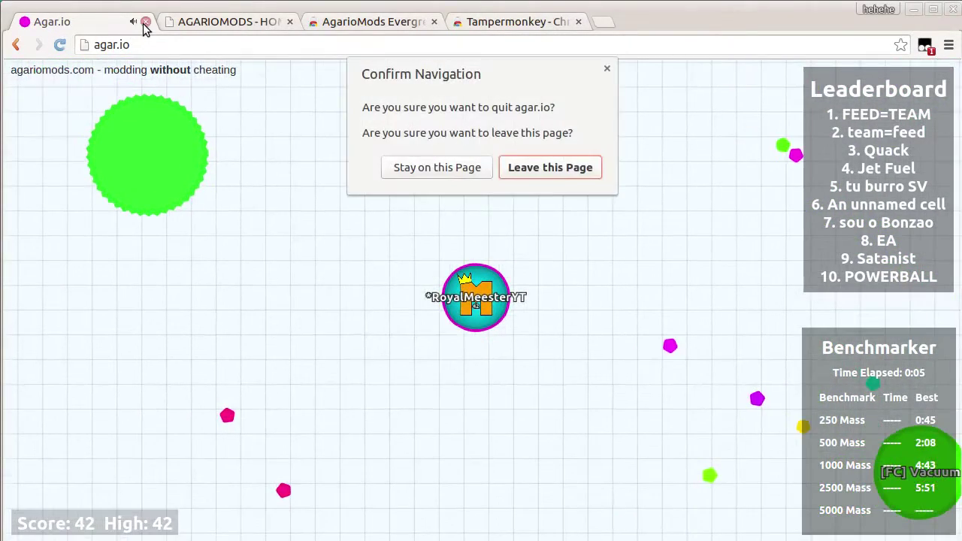
Confirm leaving the game, load the bare agariomods.com address, and go to the Connect Service page
{"action": "left_click", "coordinate": [548, 169]}
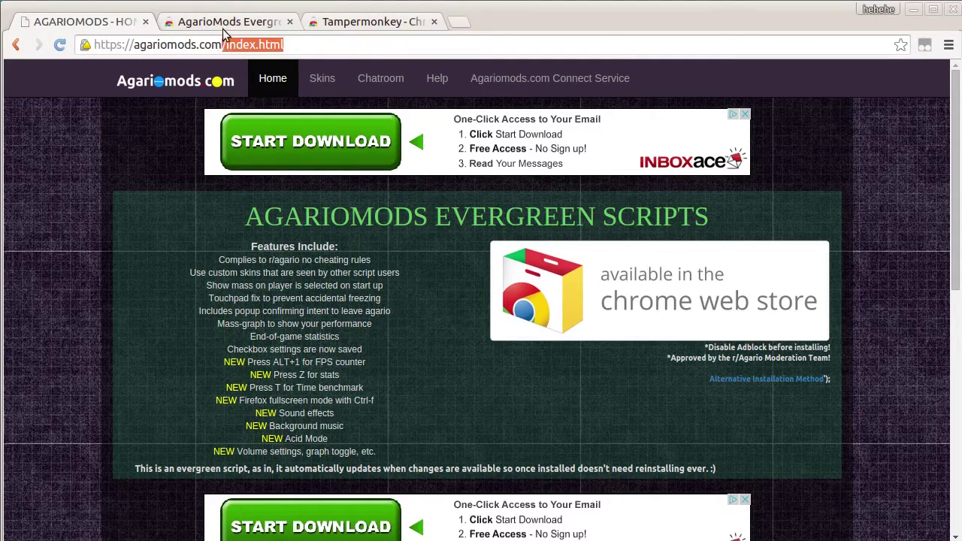
{"action": "key", "text": "BackSpace"}
{"action": "key", "text": "Return"}
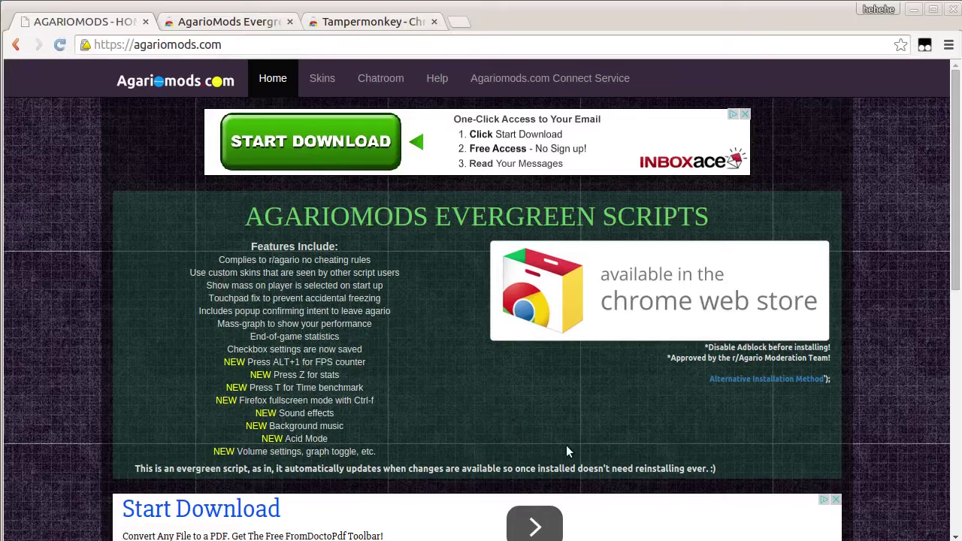
{"action": "left_click", "coordinate": [571, 78]}
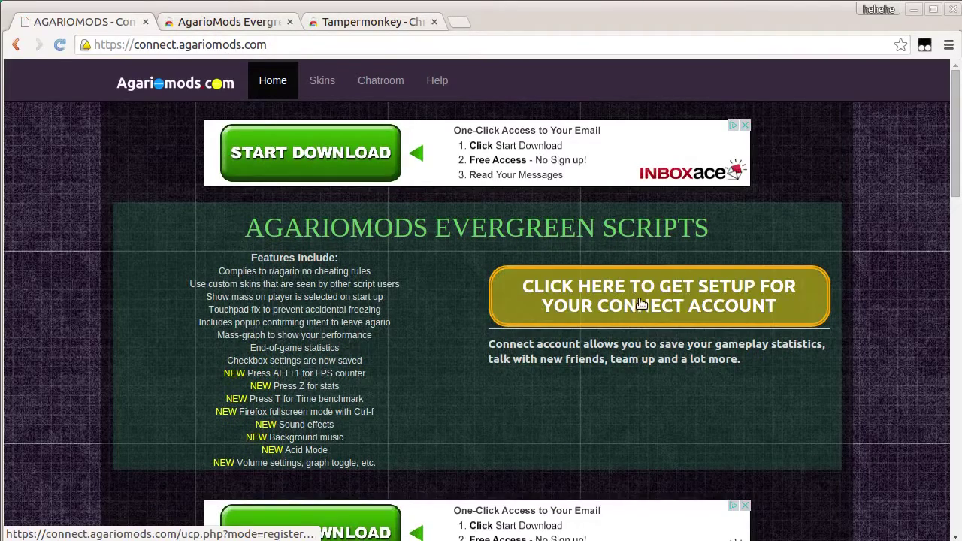
{"action": "left_click", "coordinate": [681, 309]}
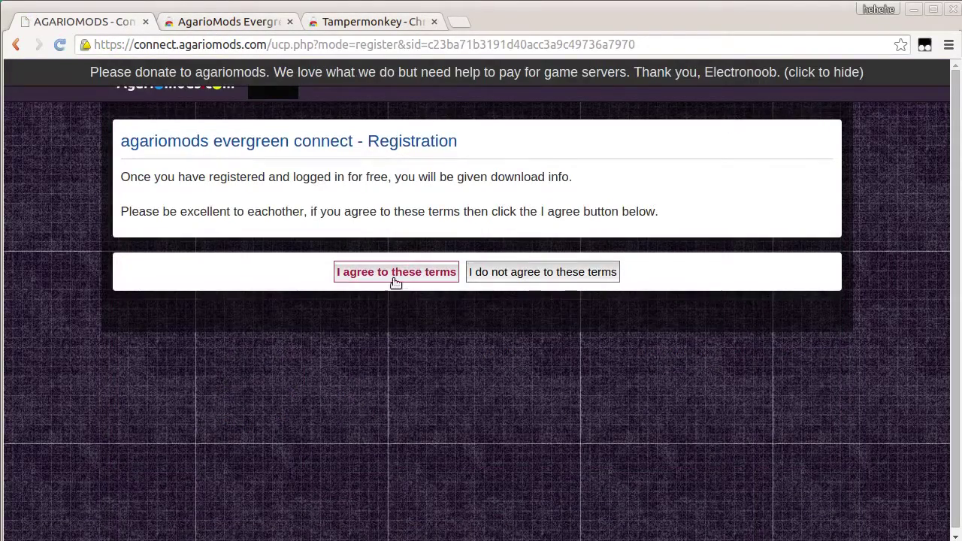
{"action": "left_click", "coordinate": [396, 272]}
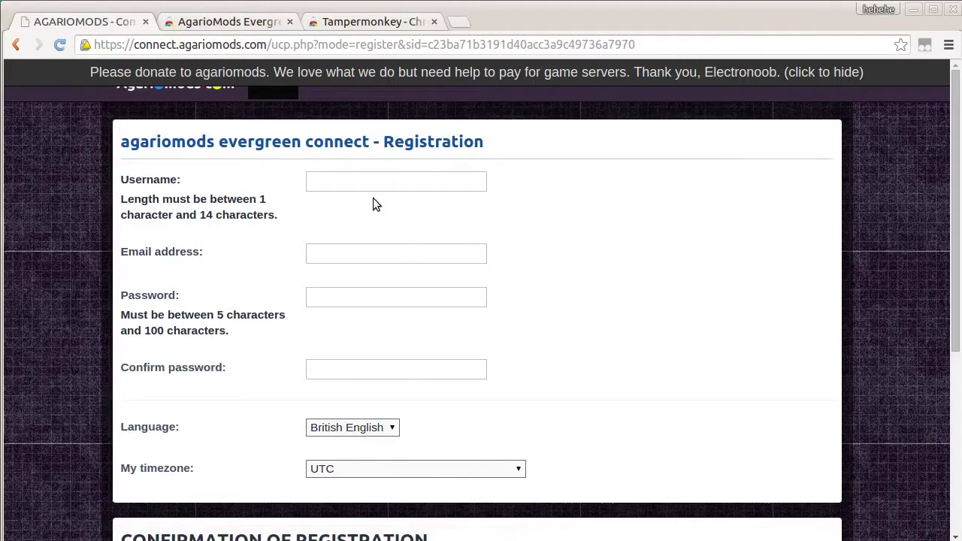
{"action": "left_click", "coordinate": [366, 183]}
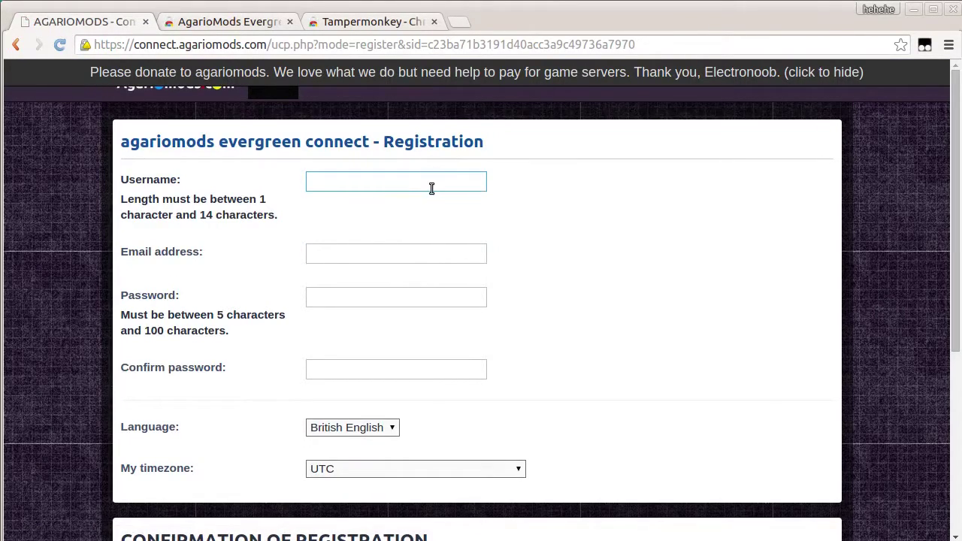
{"action": "left_click", "coordinate": [441, 199]}
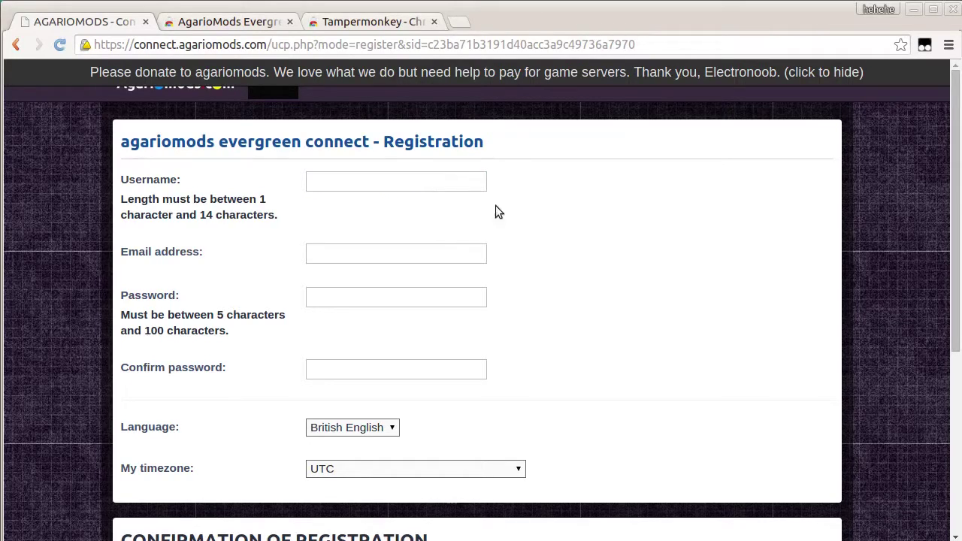
{"action": "scroll", "coordinate": [403, 409], "scroll_direction": "down", "scroll_amount": 5}
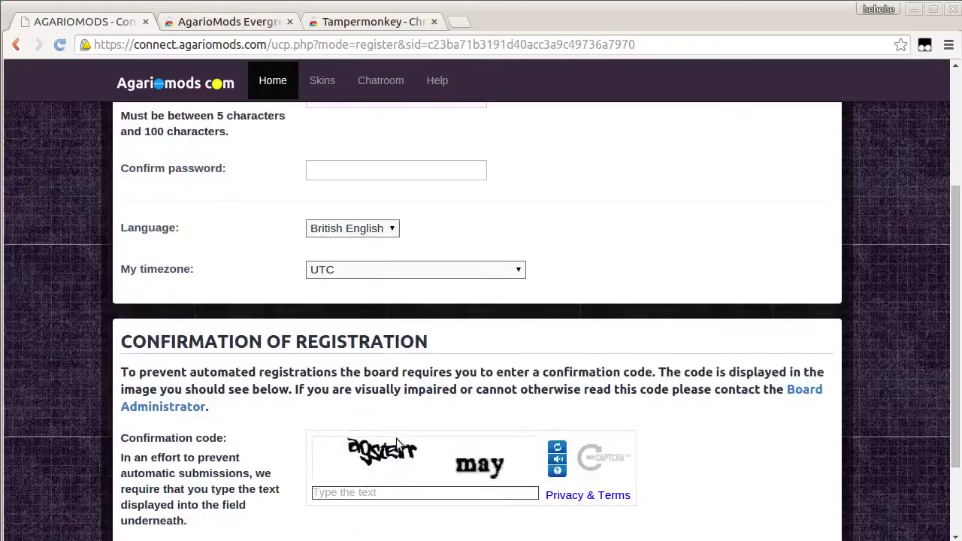
{"action": "scroll", "coordinate": [438, 369], "scroll_direction": "up", "scroll_amount": 5}
{"action": "left_click", "coordinate": [439, 366]}
{"action": "left_click", "coordinate": [422, 312]}
{"action": "left_click", "coordinate": [16, 45]}
{"action": "left_click", "coordinate": [16, 45]}
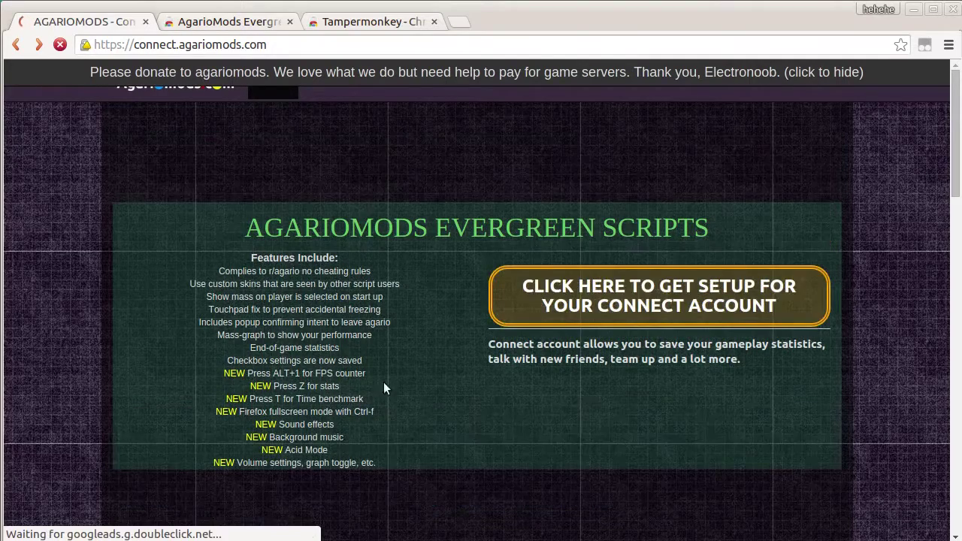
Log in to the Connect account by entering the account username and password
{"action": "scroll", "coordinate": [256, 430], "scroll_direction": "down", "scroll_amount": 4}
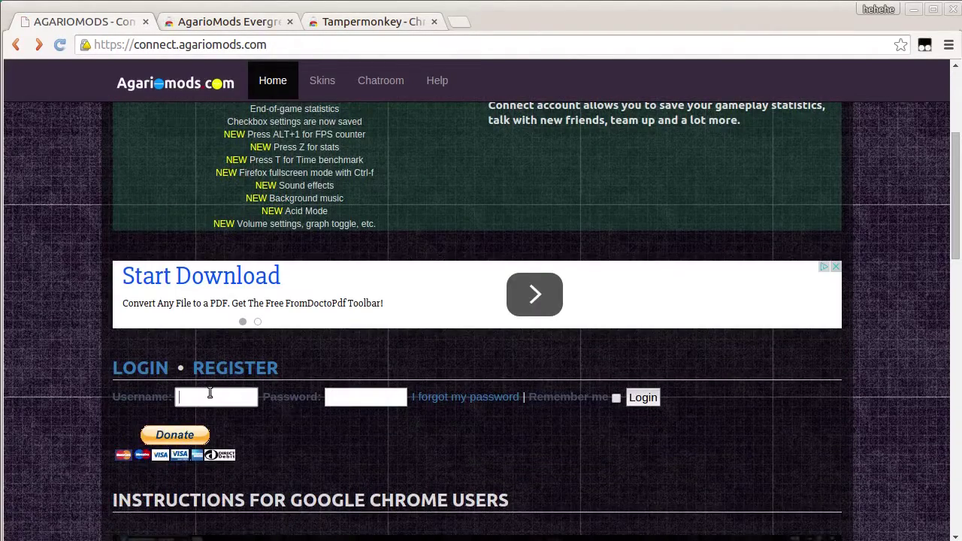
{"action": "left_click", "coordinate": [210, 392]}
{"action": "type", "text": "Roya"}
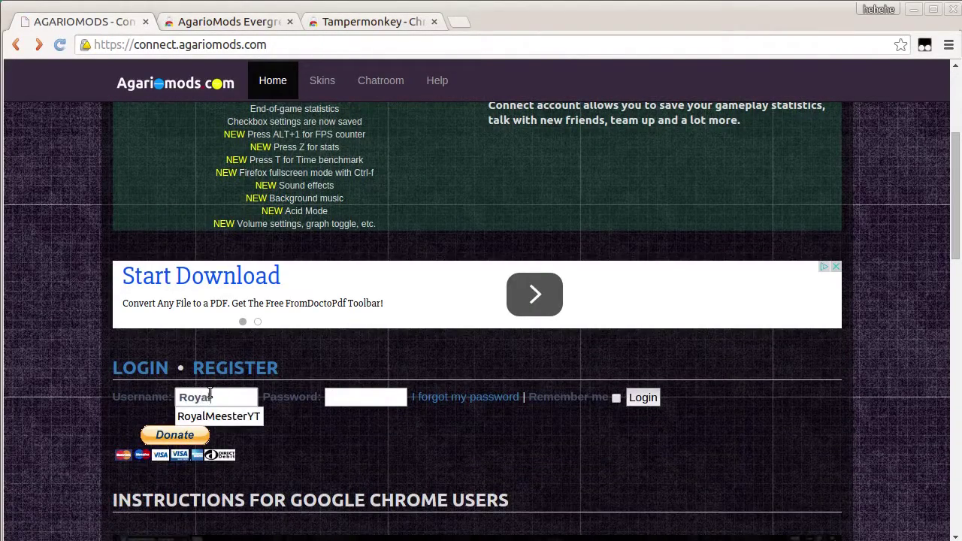
{"action": "type", "text": "lMeester"}
{"action": "key", "text": "Tab"}
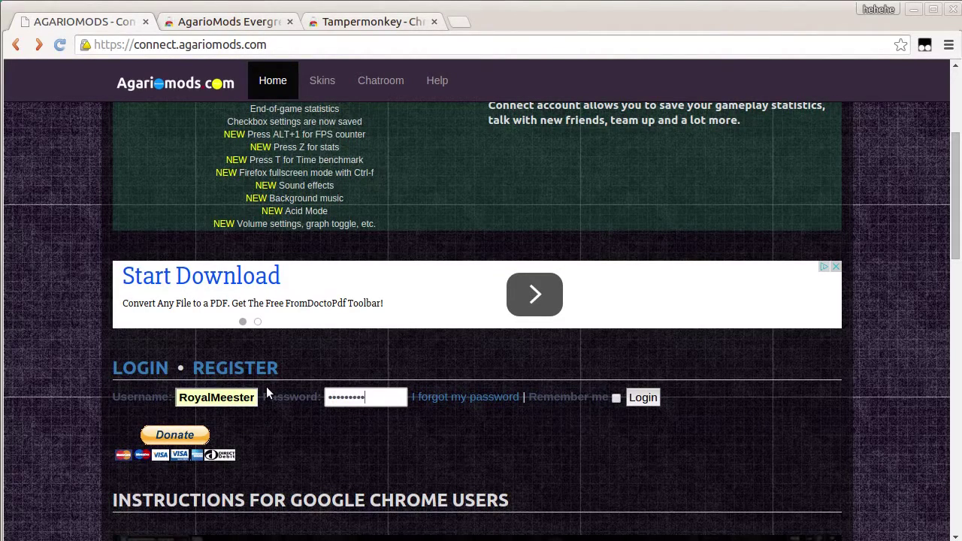
{"action": "left_click", "coordinate": [643, 398]}
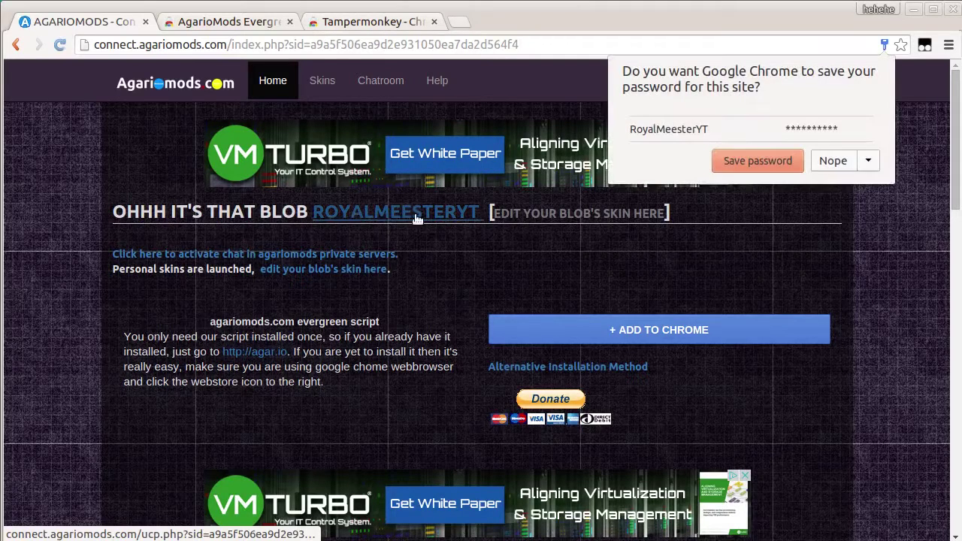
Dismiss the save-password offer and open the skin editor, reviewing the 512×512 pixel, 98 KiB limits
{"action": "left_click", "coordinate": [833, 160]}
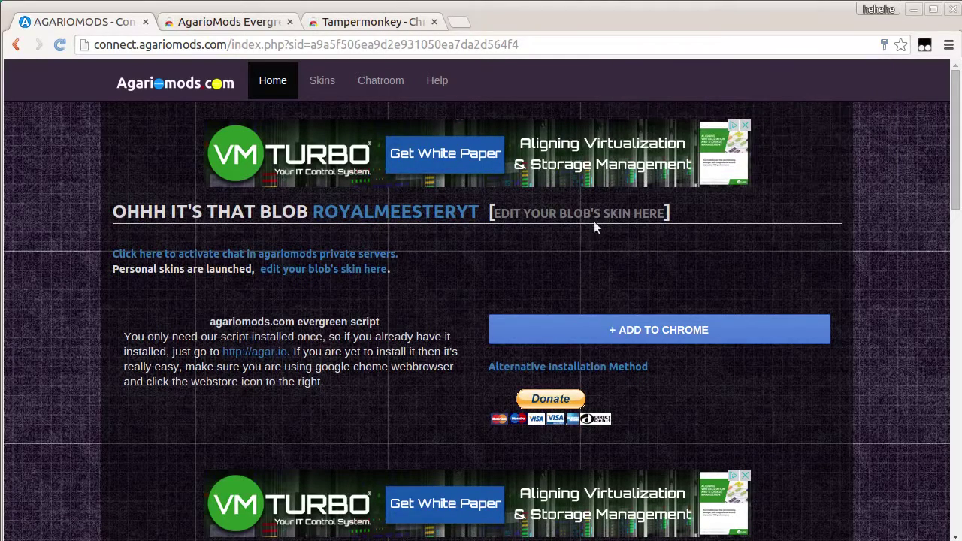
{"action": "left_click", "coordinate": [613, 218]}
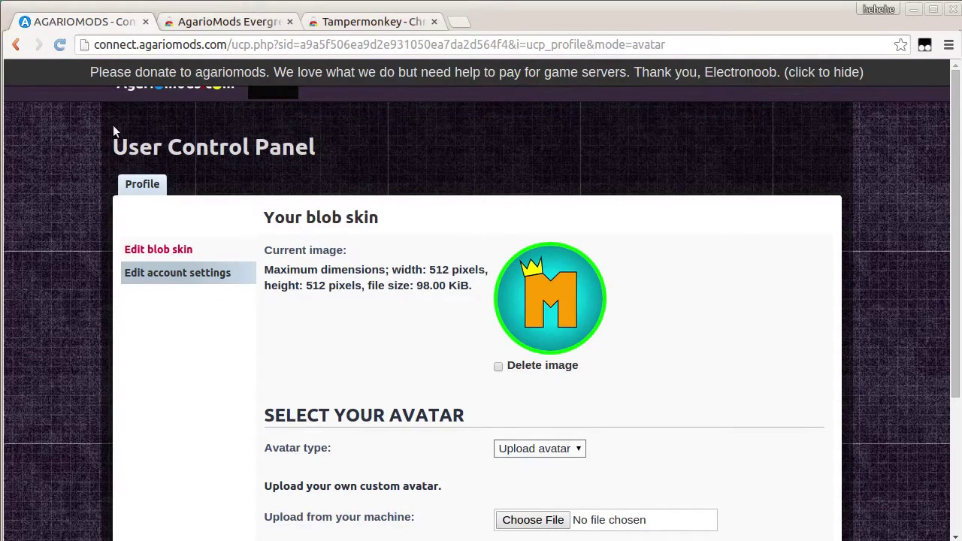
{"action": "scroll", "coordinate": [422, 251], "scroll_direction": "down", "scroll_amount": 3}
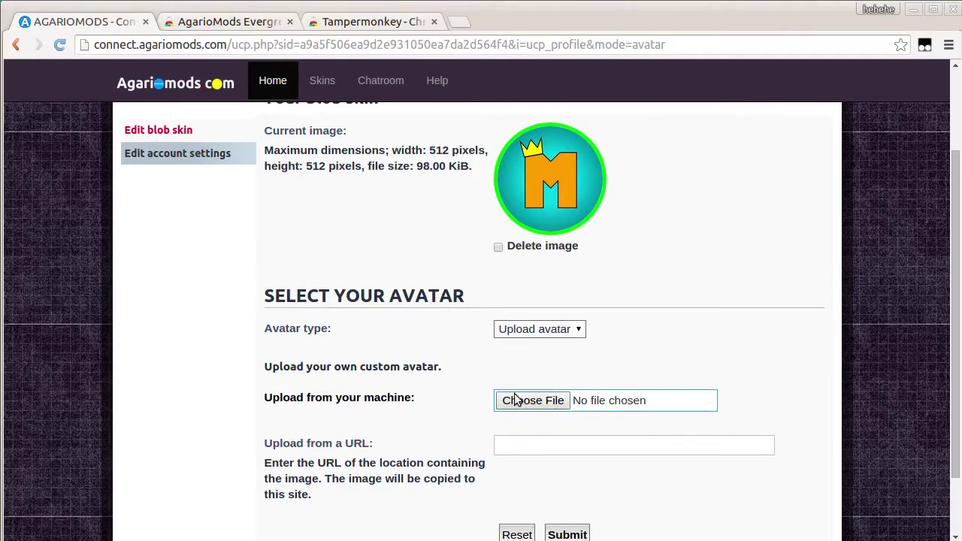
{"action": "left_click", "coordinate": [554, 406]}
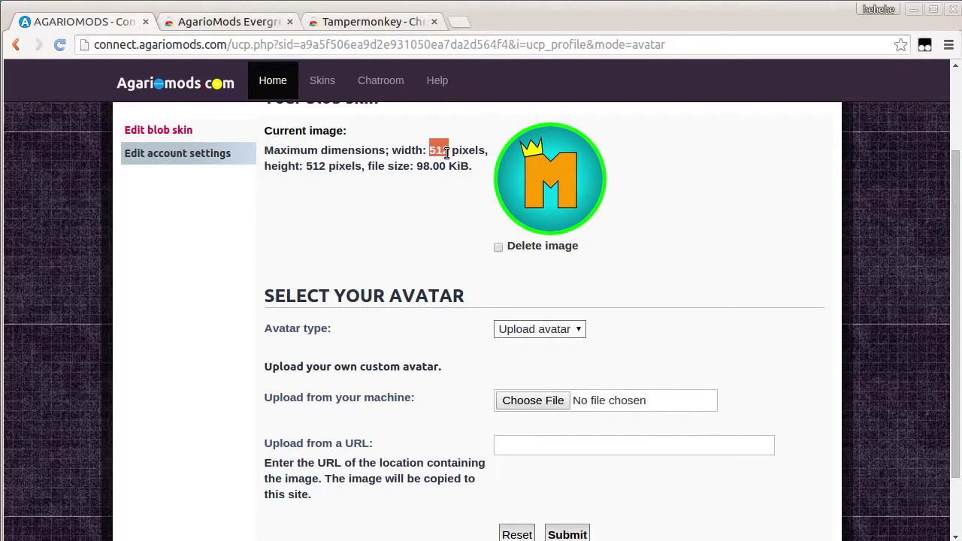
{"action": "left_click_drag", "start_coordinate": [448, 154], "coordinate": [451, 159]}
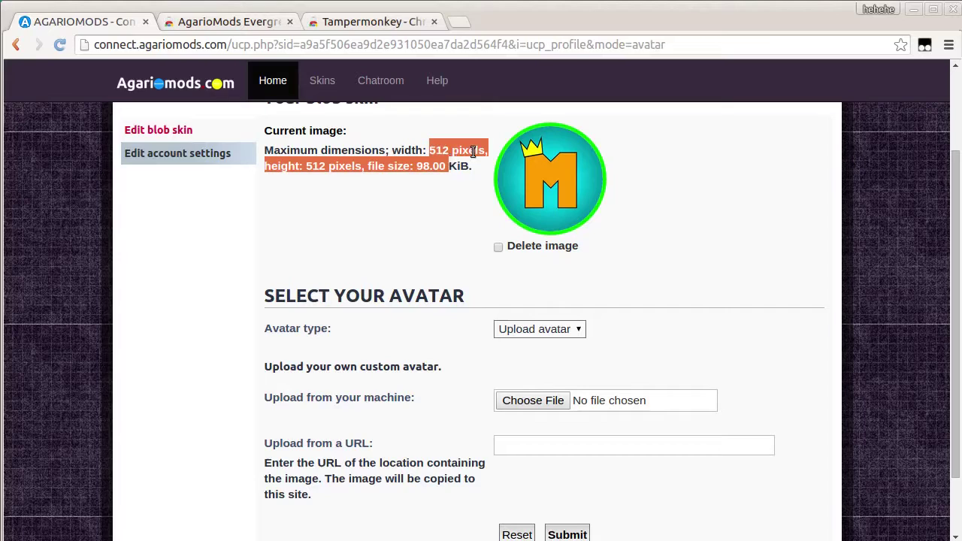
{"action": "left_click", "coordinate": [473, 152]}
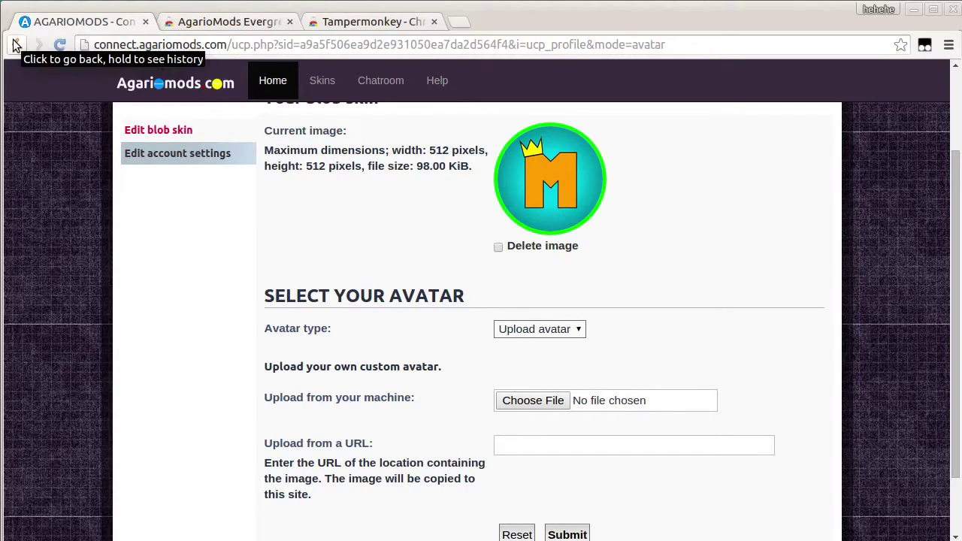
Navigate the browser to agar.io
{"action": "left_click", "coordinate": [106, 45]}
{"action": "type", "text": "\\"}
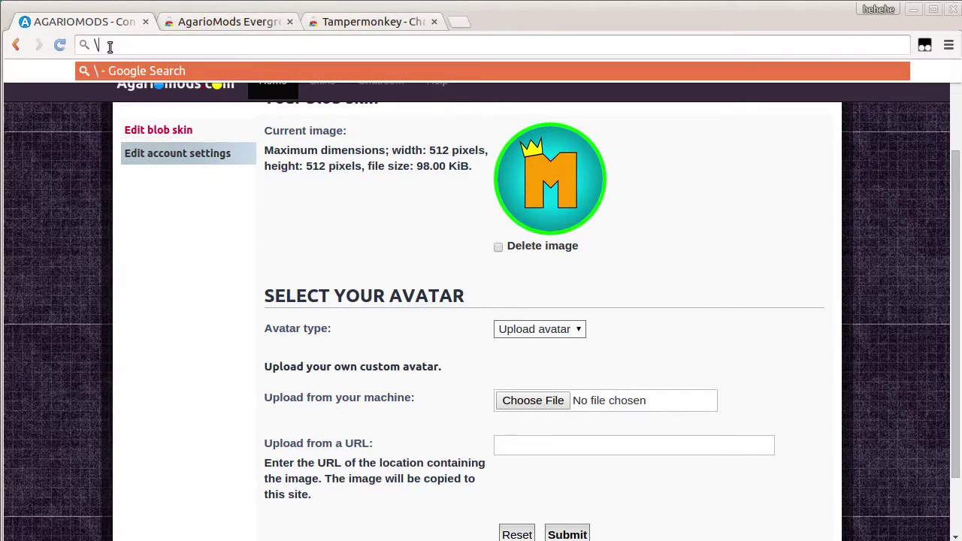
{"action": "key", "text": "BackSpace"}
{"action": "type", "text": "agari"}
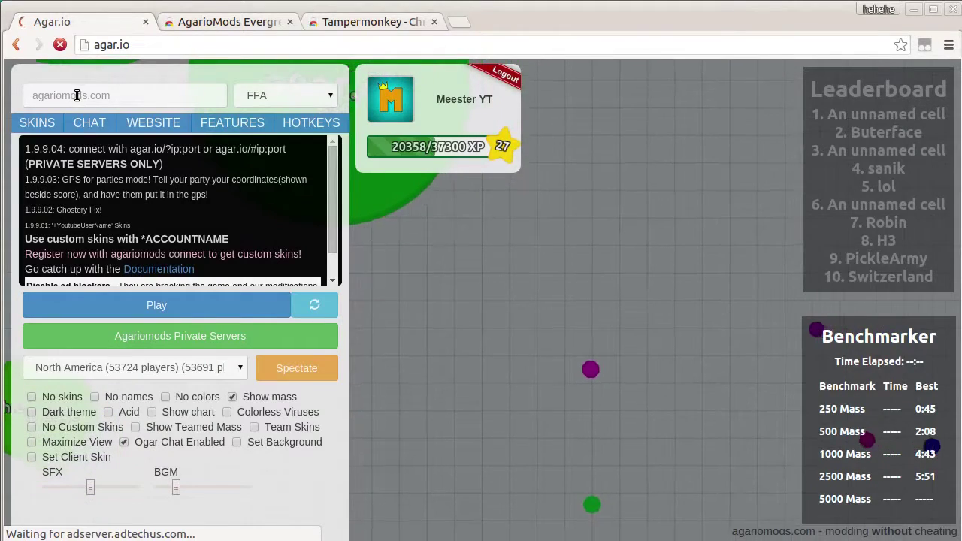
Enter the starred account name as the nickname and start playing
{"action": "left_click", "coordinate": [76, 95]}
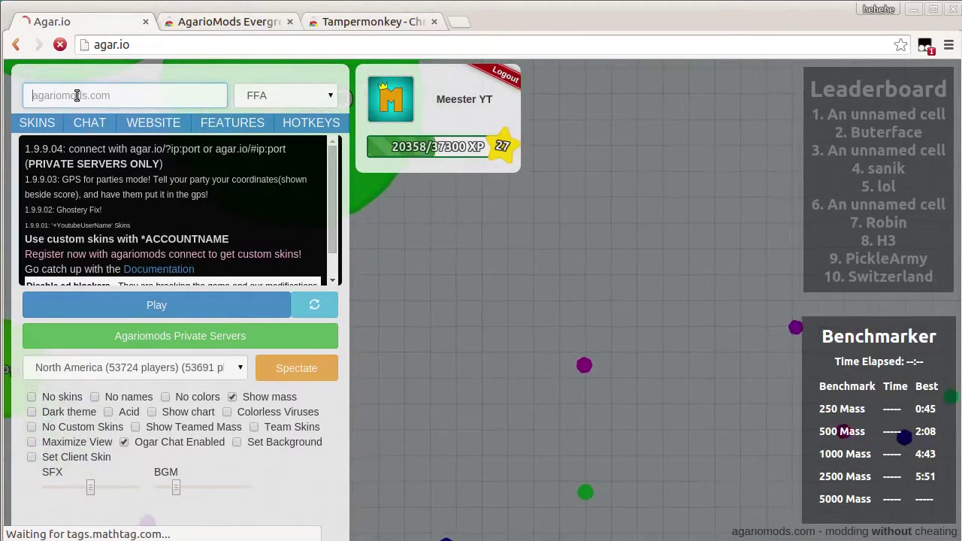
{"action": "type", "text": "*"}
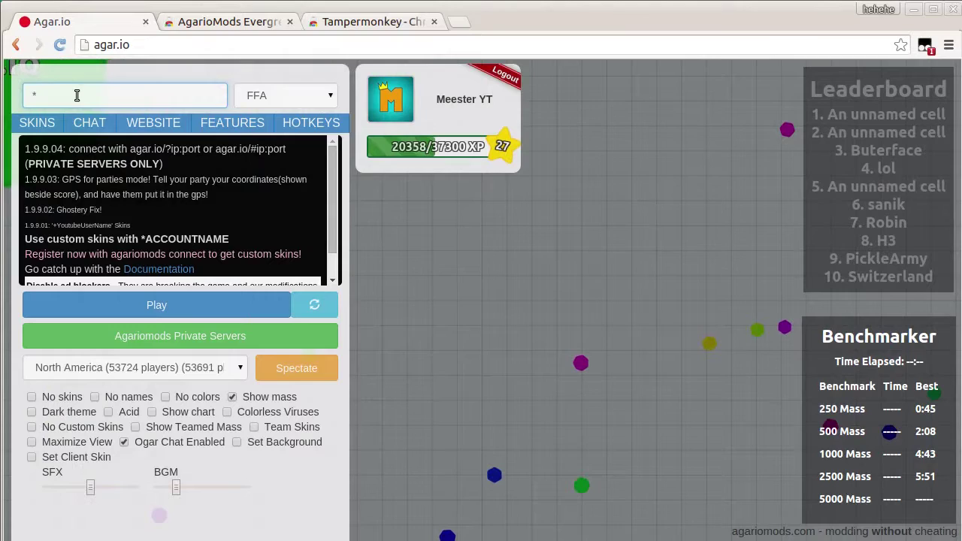
{"action": "type", "text": "Royal"}
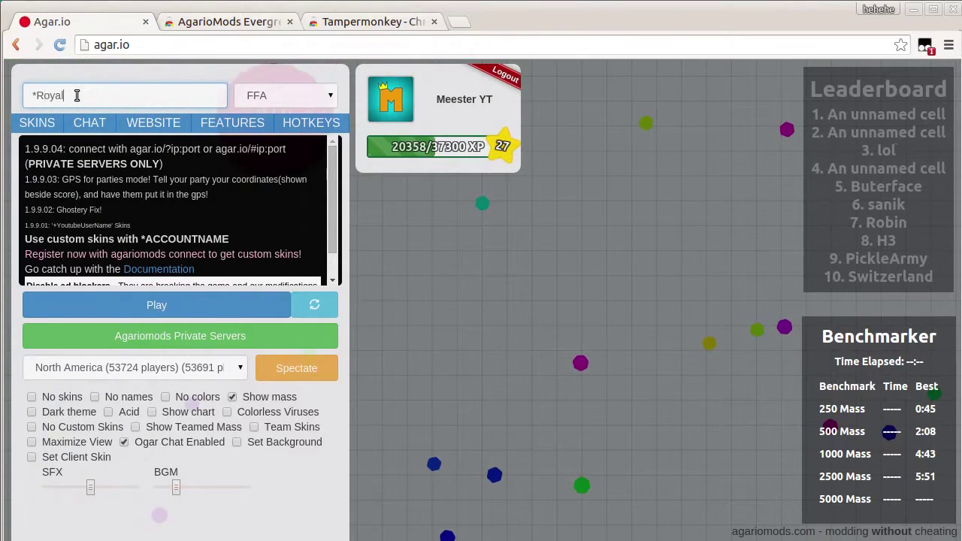
{"action": "type", "text": "MeesterYT"}
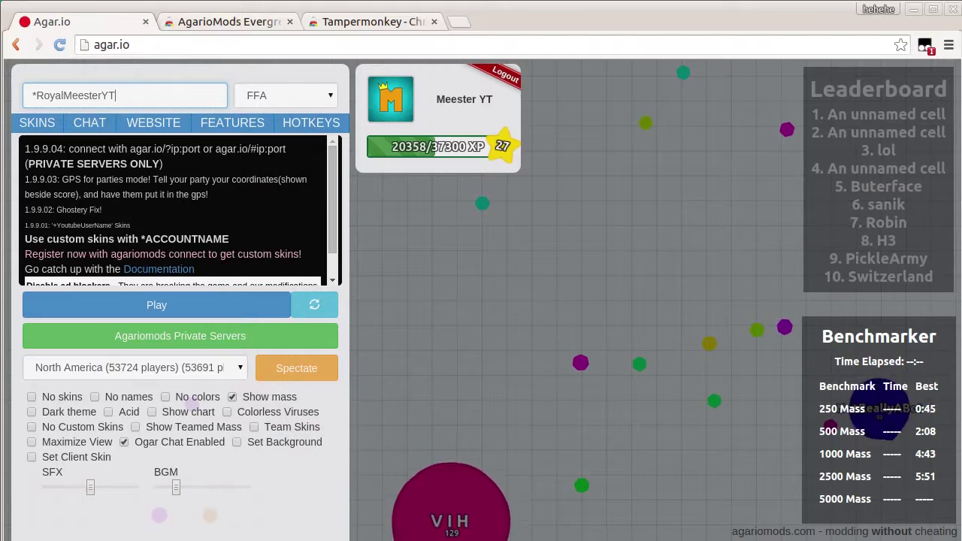
{"action": "left_click", "coordinate": [35, 95]}
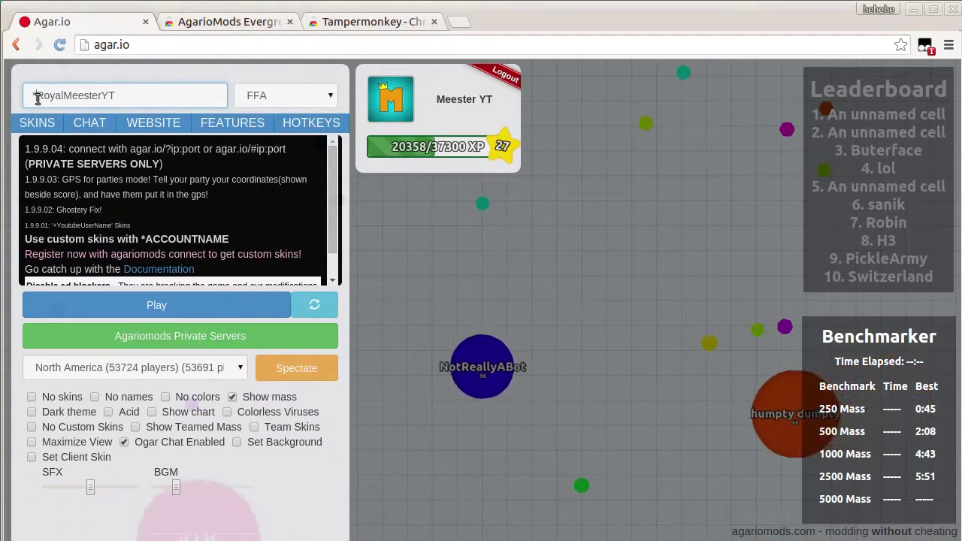
{"action": "left_click", "coordinate": [214, 305]}
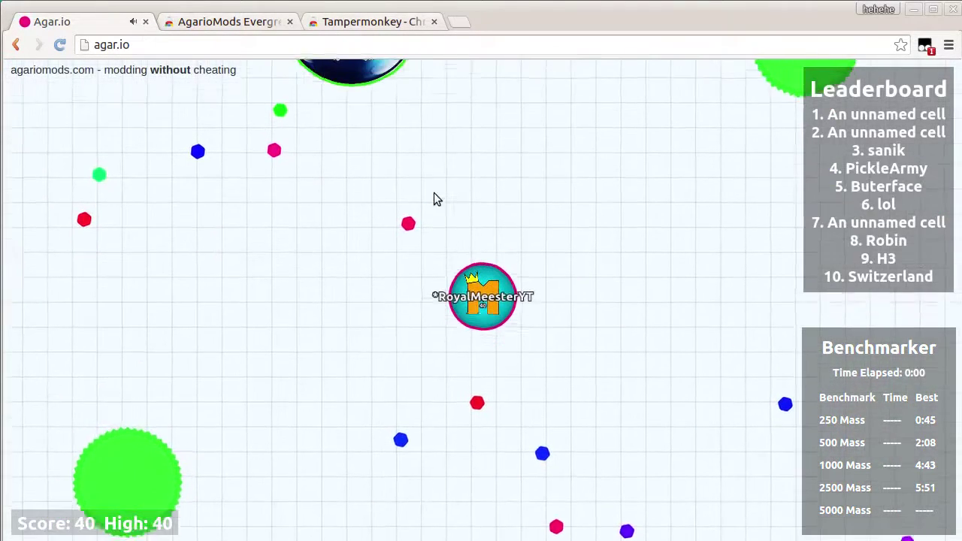